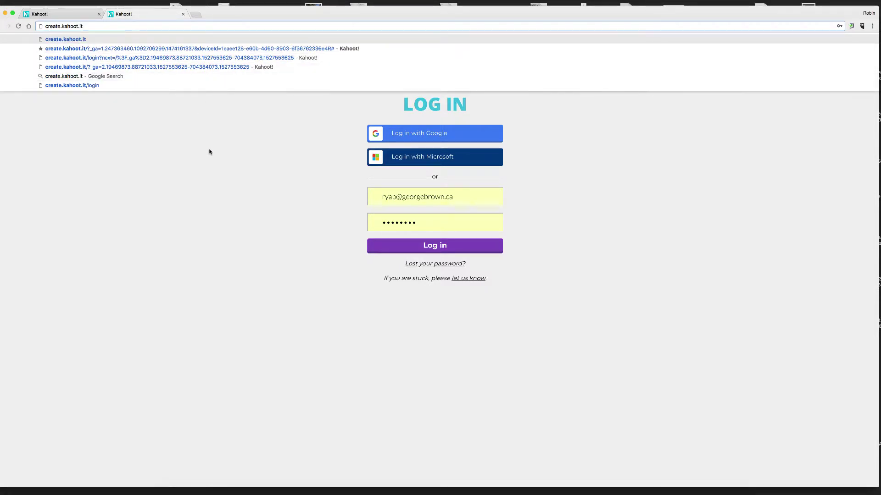
- Open create.kahoot.it and log in with the account e-mail and password already filled in
key(Return)
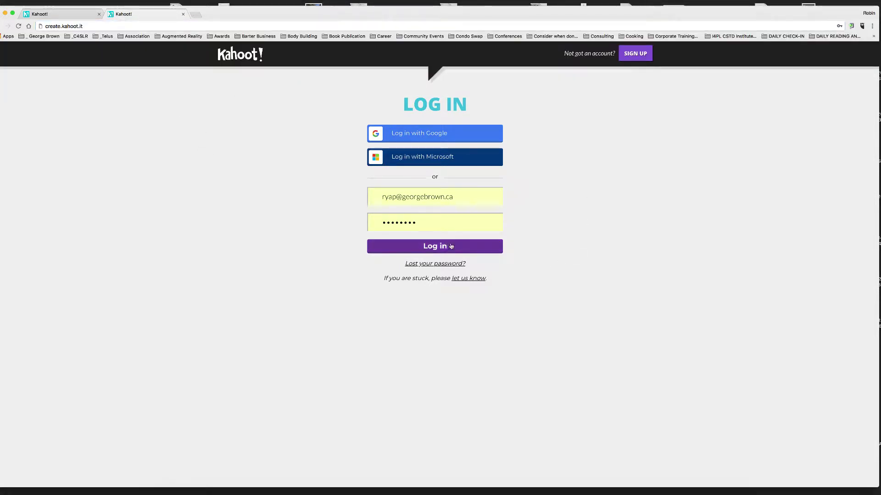
click(415, 250)
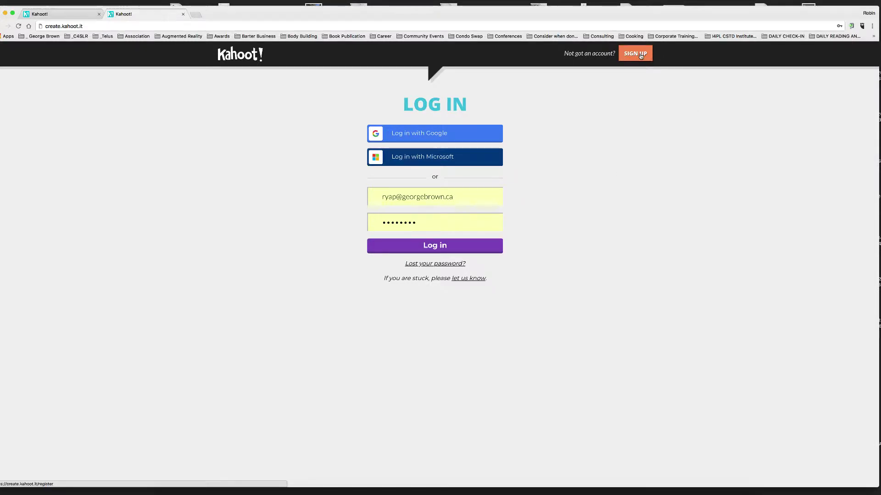
click(439, 245)
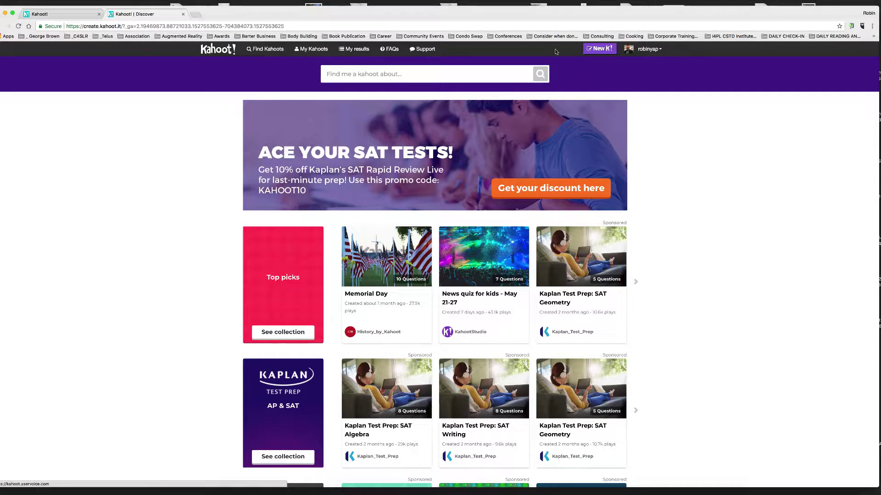
- Create a new quiz titled "Test Quiz" with the description "This is a test quiz"
click(602, 48)
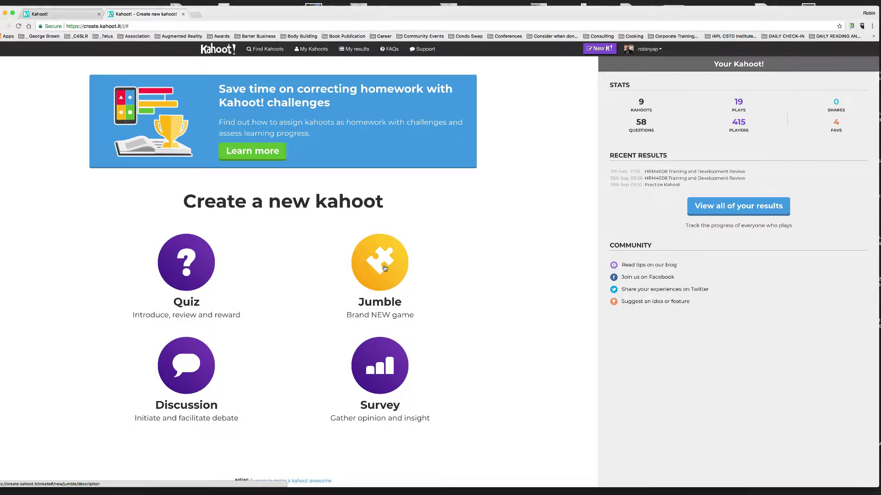
click(192, 267)
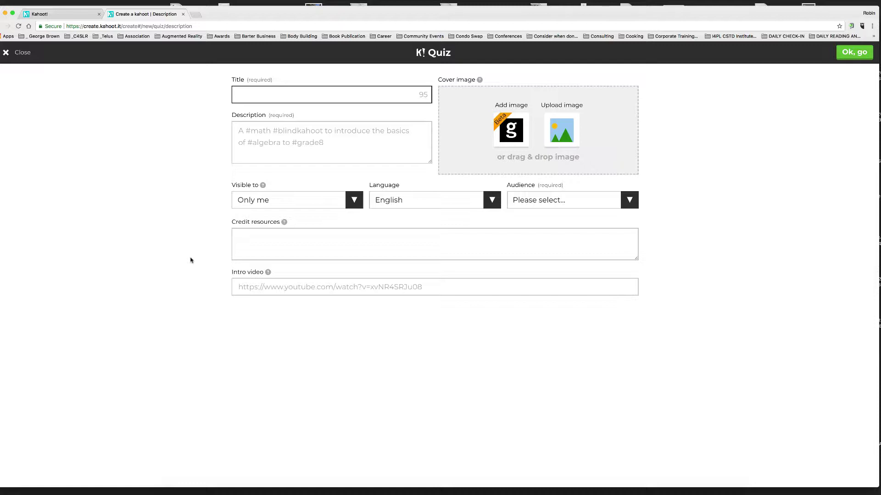
text(Test Quiz)
click(292, 134)
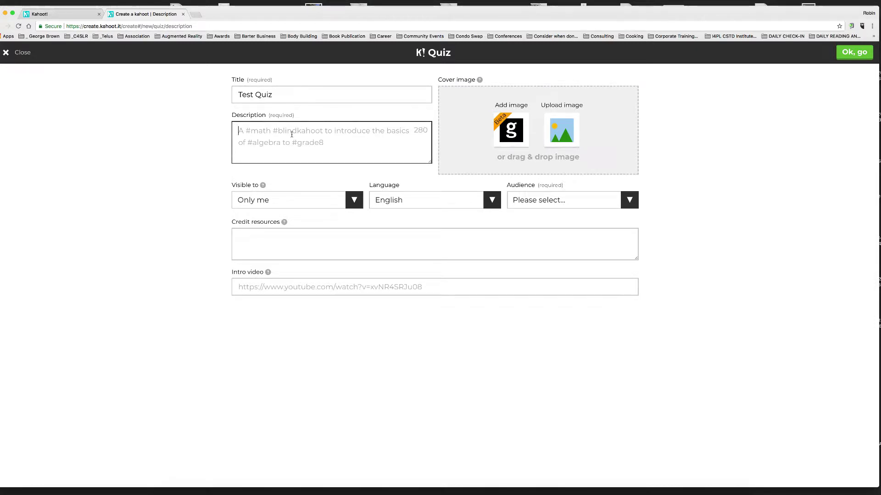
text(This is a test quiz)
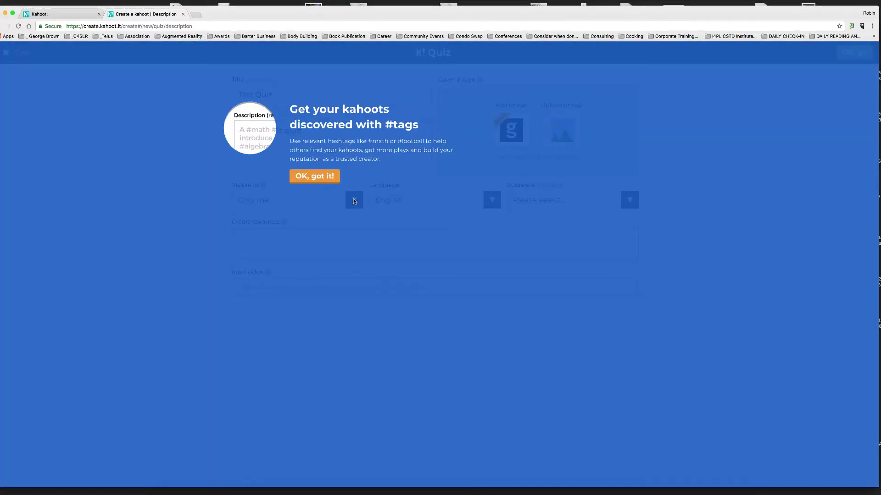
click(318, 180)
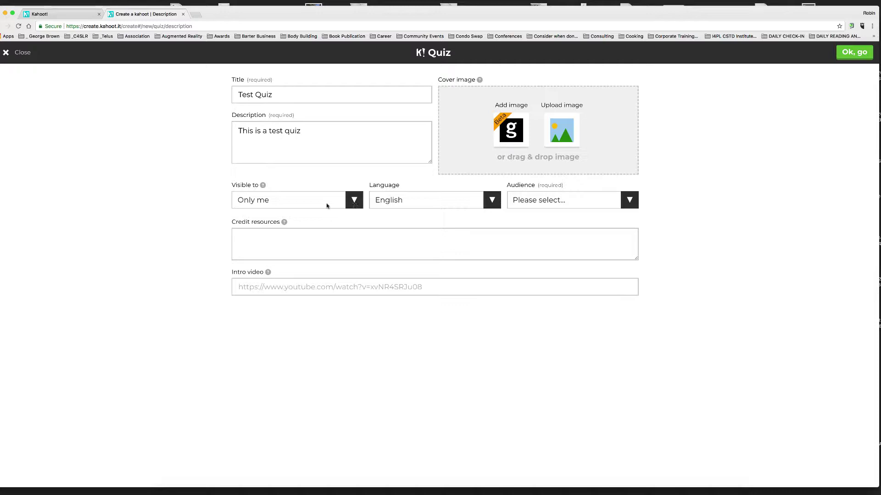
- Make the quiz visible to Everyone, set its audience to University, and continue without a cover image
click(354, 205)
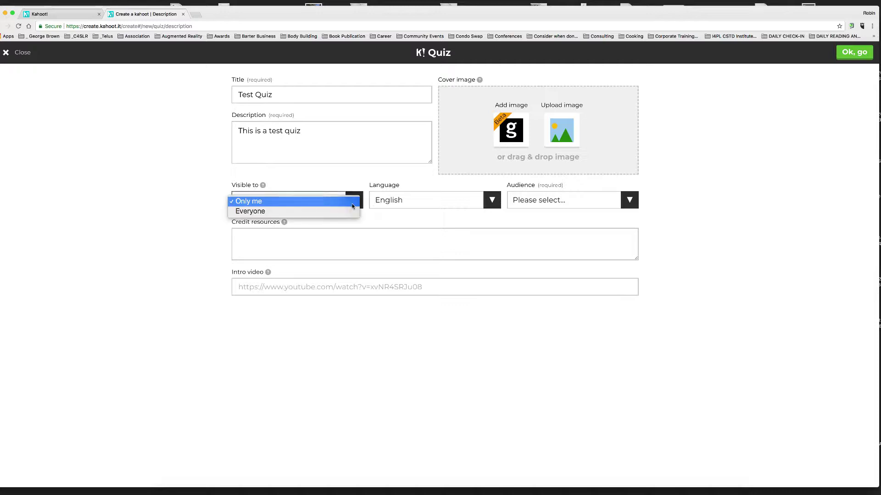
click(287, 213)
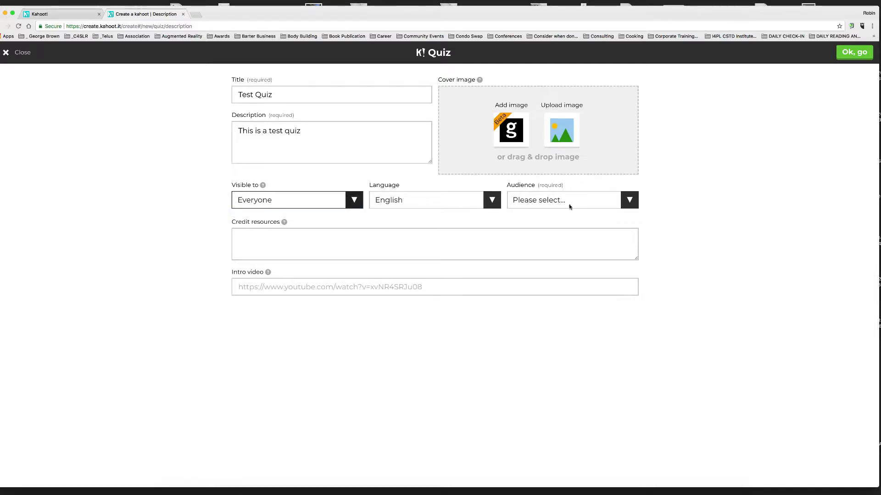
click(615, 202)
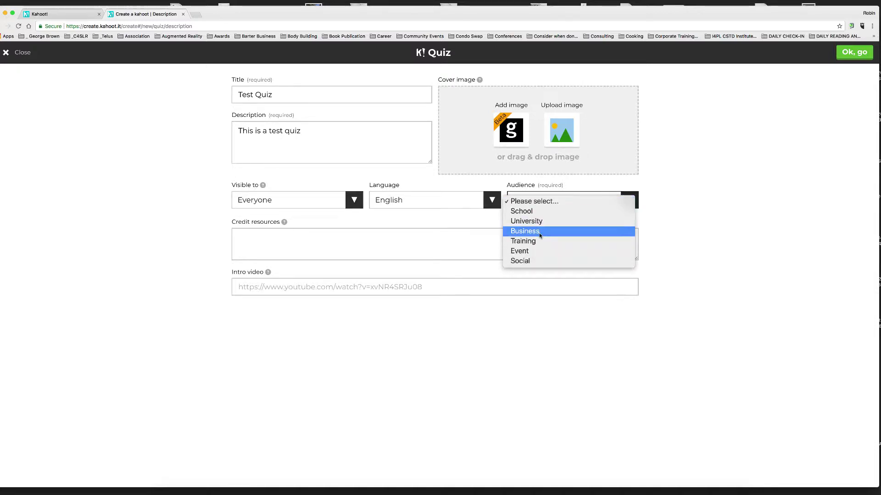
click(544, 221)
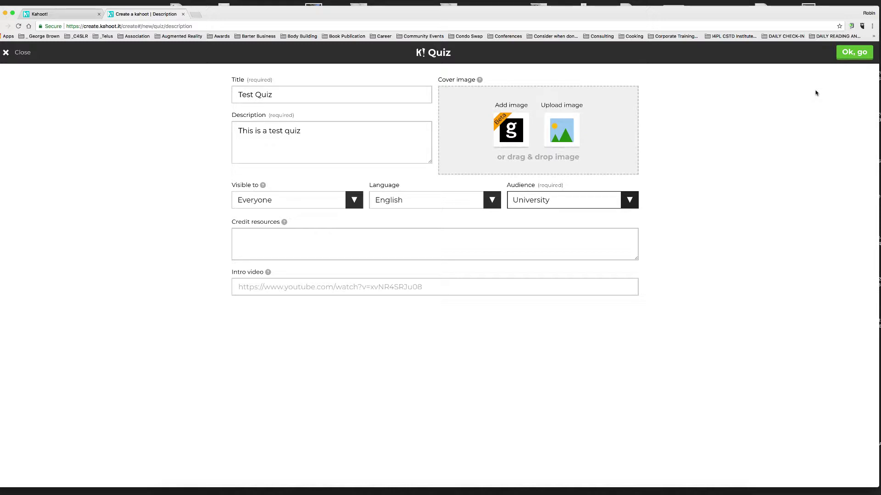
click(854, 51)
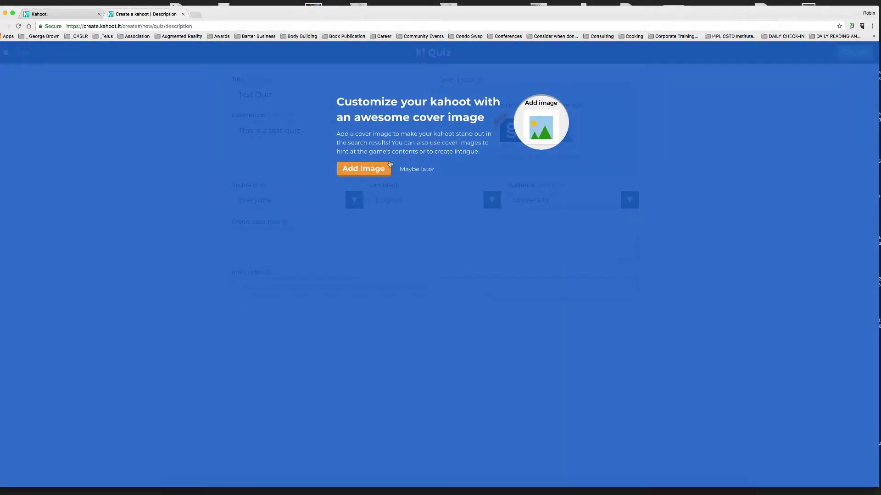
click(416, 169)
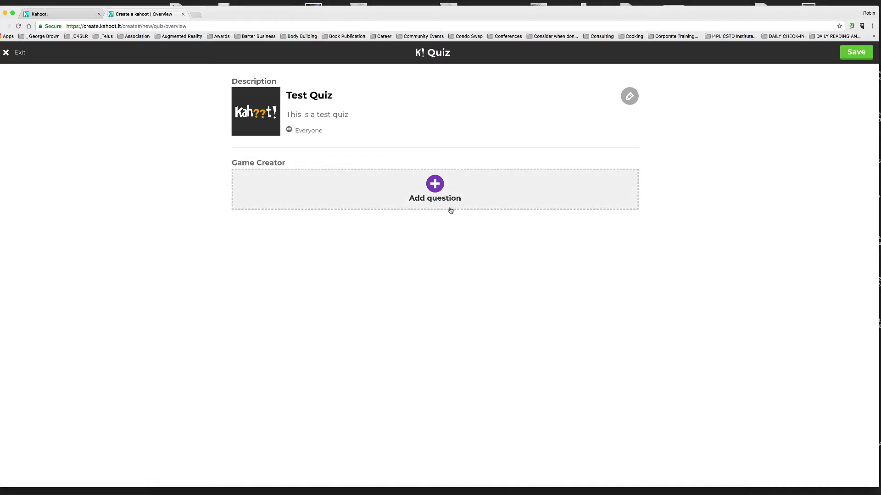
- Add the question "Where is our school located?" with a 10 sec time limit
click(435, 186)
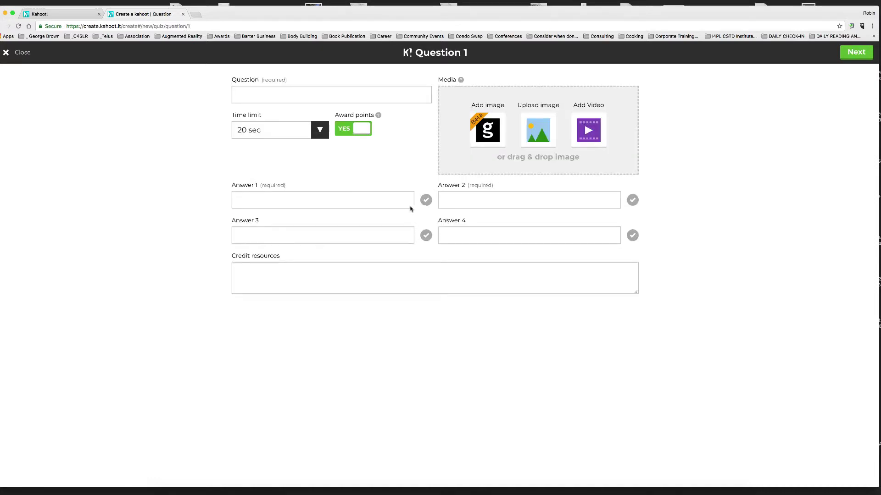
click(299, 98)
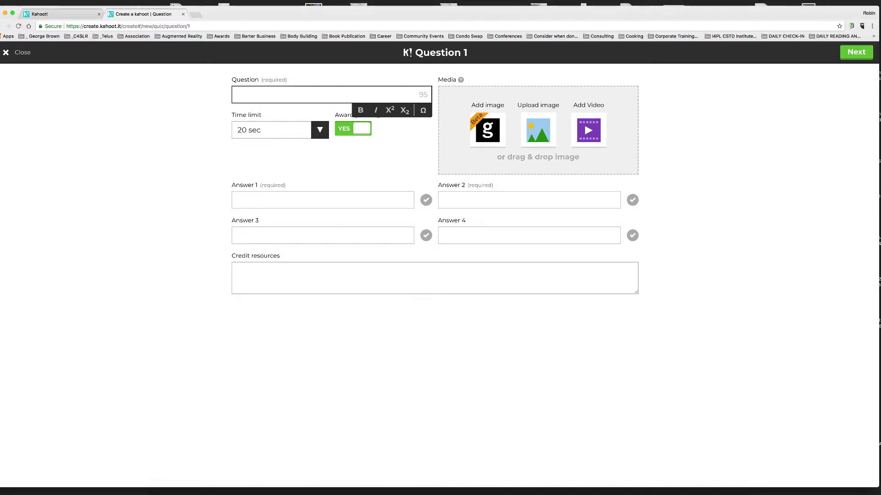
text(Where is our school located?)
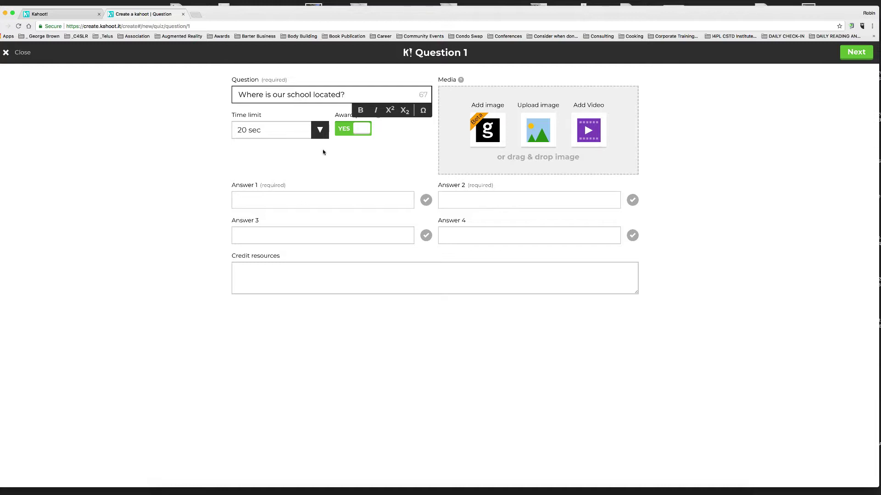
click(318, 130)
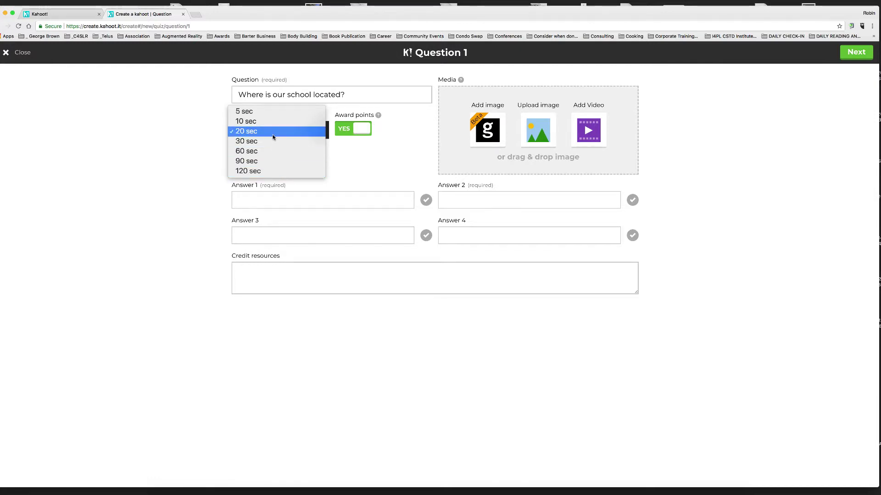
click(399, 159)
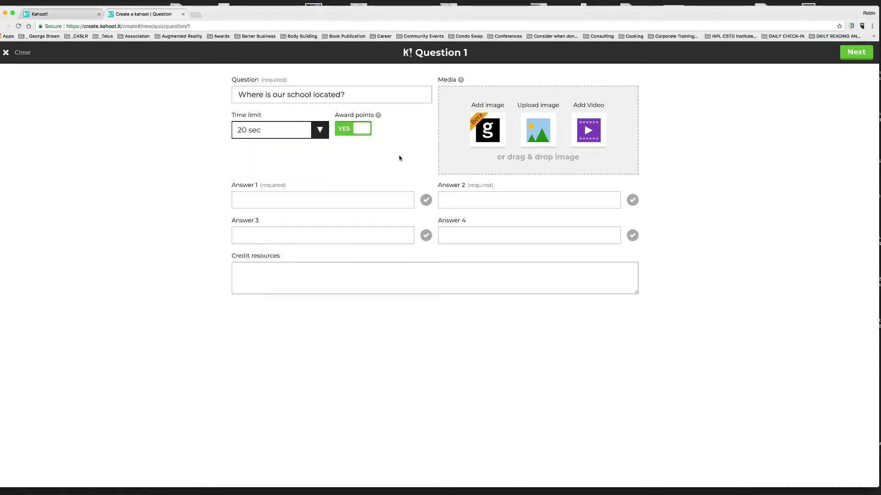
click(317, 131)
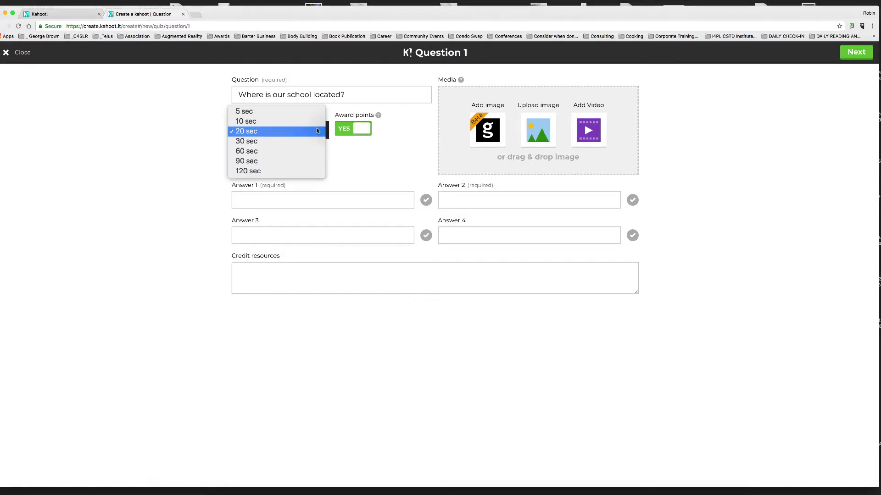
click(252, 125)
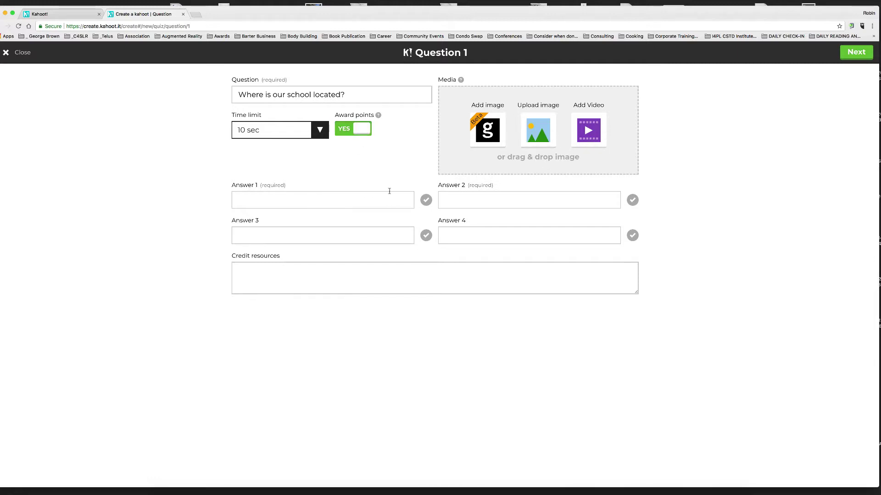
- Enter Toronto as answer 1, Halifax as answer 2, Vancouver as answer 3 and New York City as answer 4
click(307, 203)
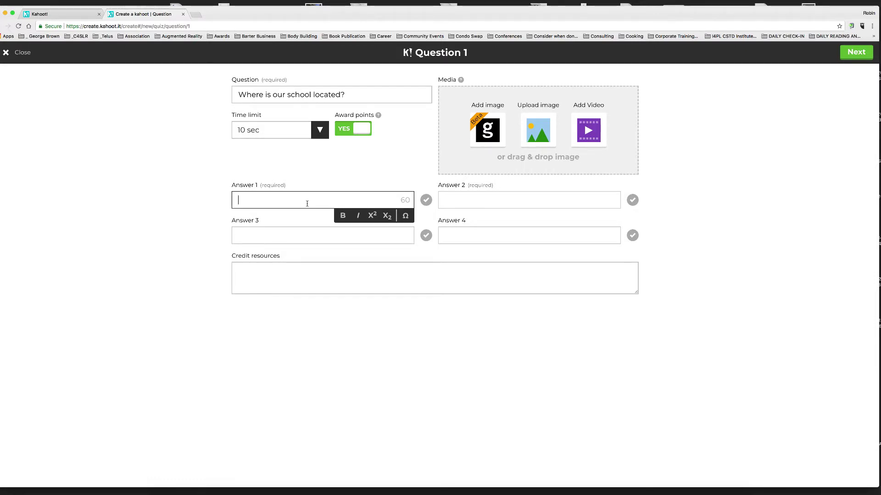
text(Toronto)
click(282, 239)
text(Mark)
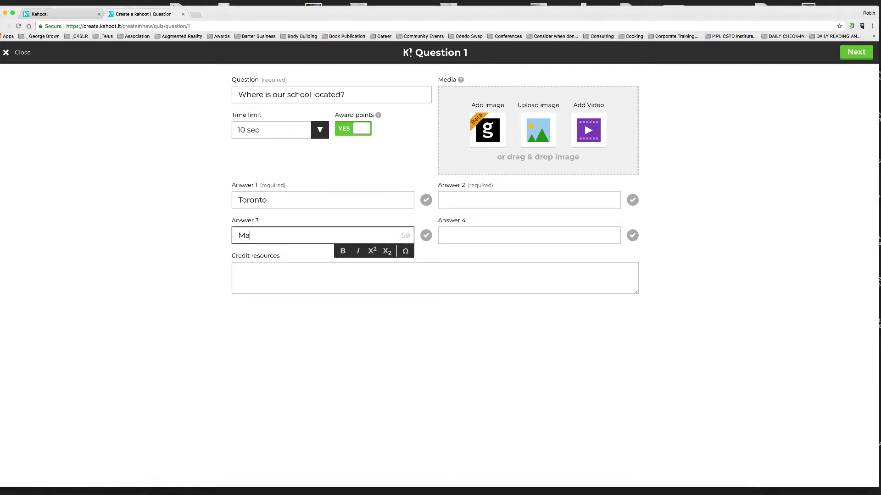
key(BackSpace)
key(BackSpace)
key(BackSpace)
key(BackSpace)
text(Vancouver)
click(479, 201)
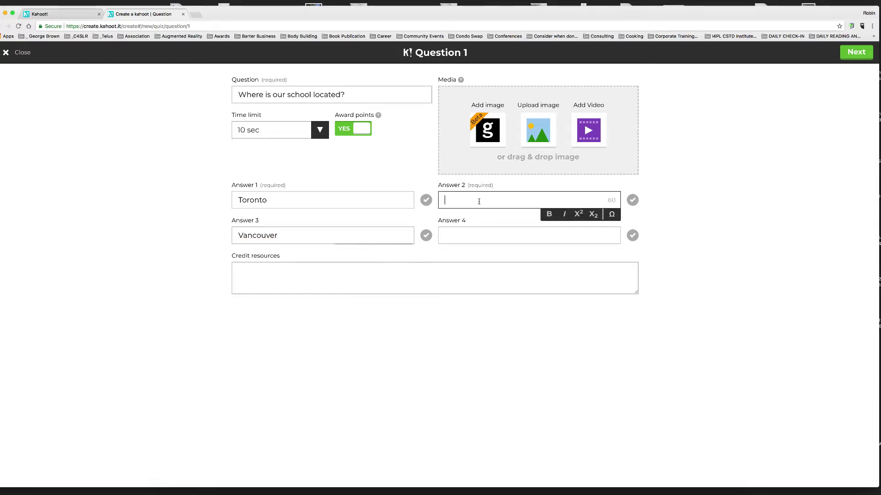
text(Halifax)
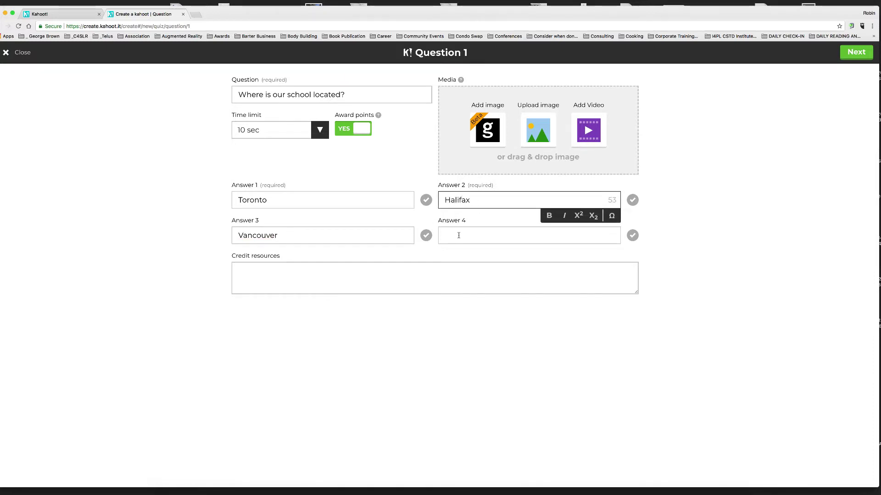
click(458, 235)
text(New Yo)
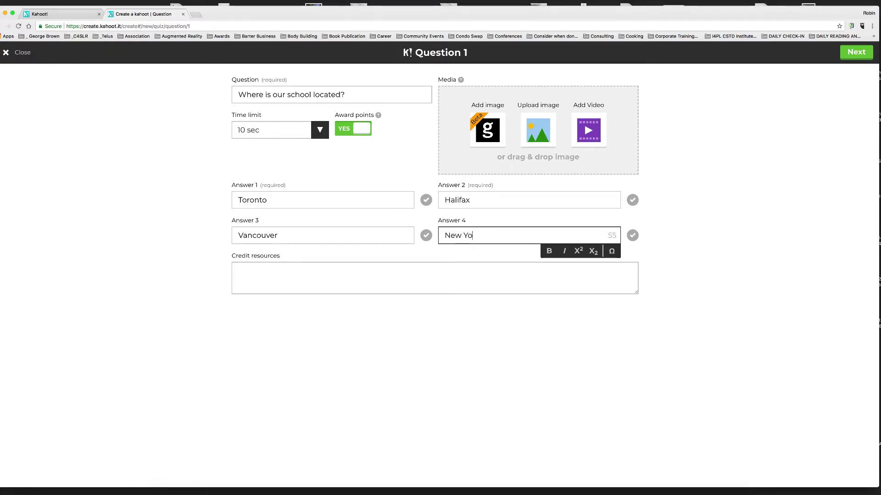
text(rk City)
click(683, 234)
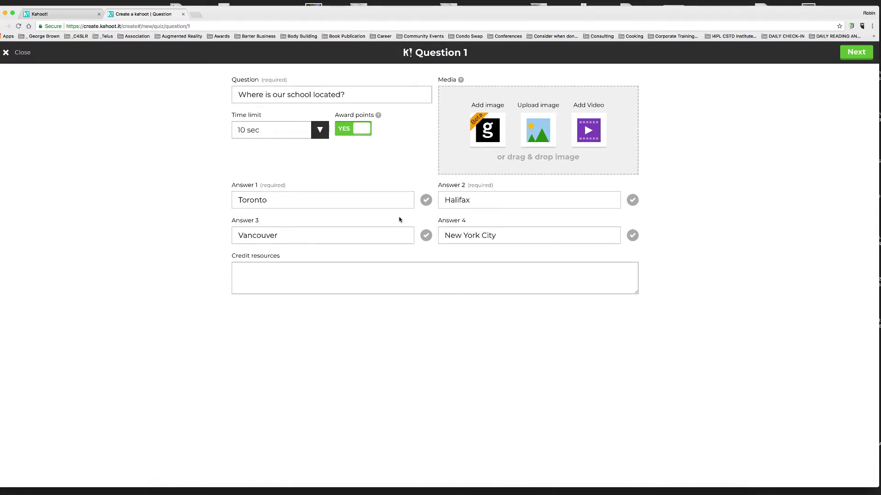
- Mark Toronto as the correct answer and save the quiz
click(426, 200)
click(855, 52)
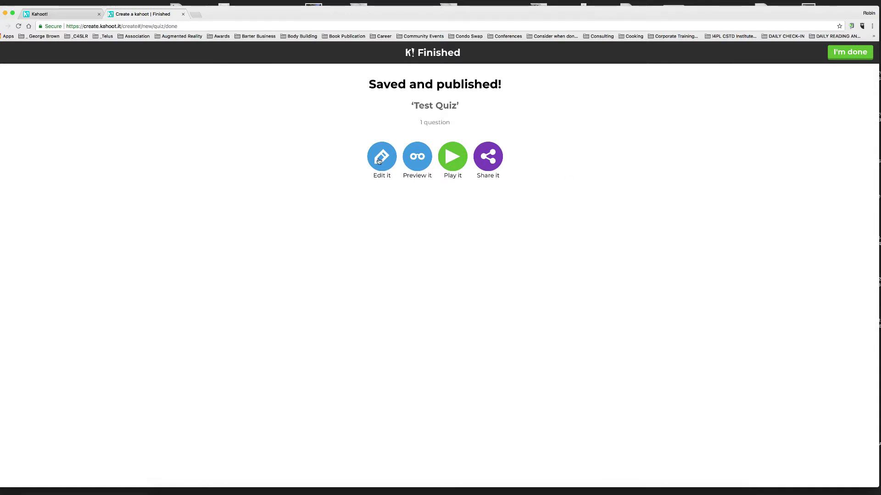
- Preview the saved quiz with its simulated player phone, and close the preview
click(417, 156)
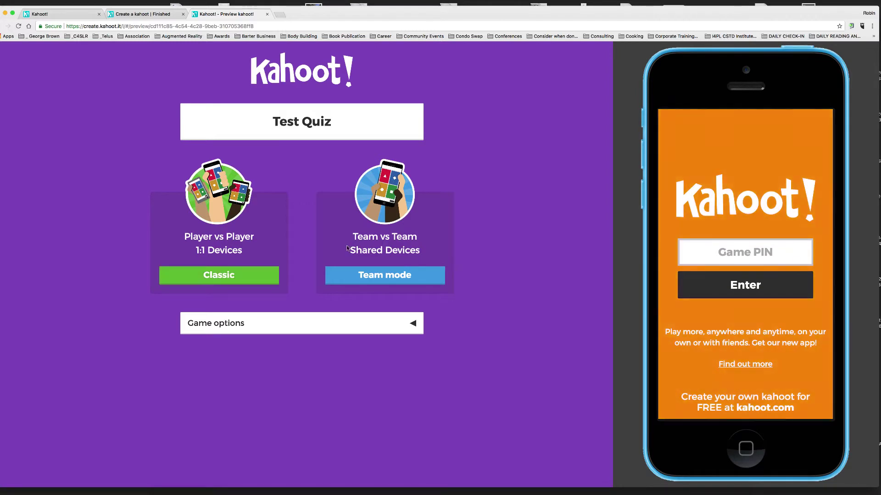
click(267, 15)
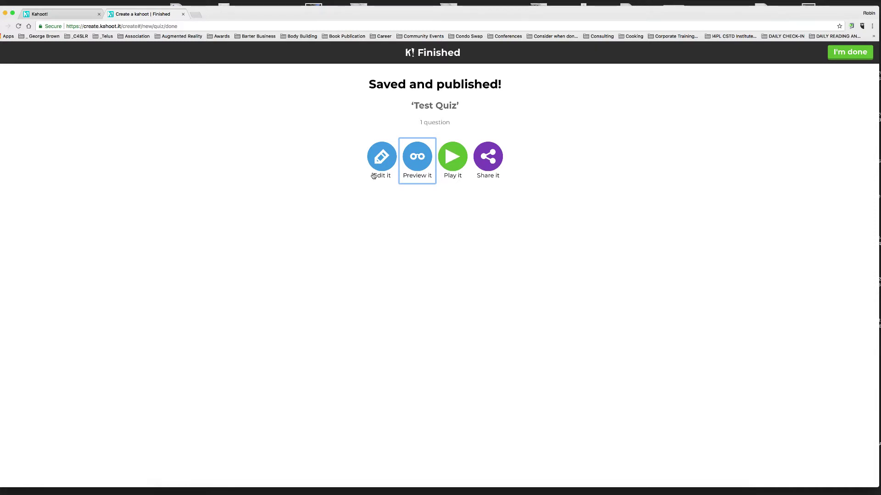
- Launch the quiz as a Classic player-versus-player game and lower the sound volume
click(451, 160)
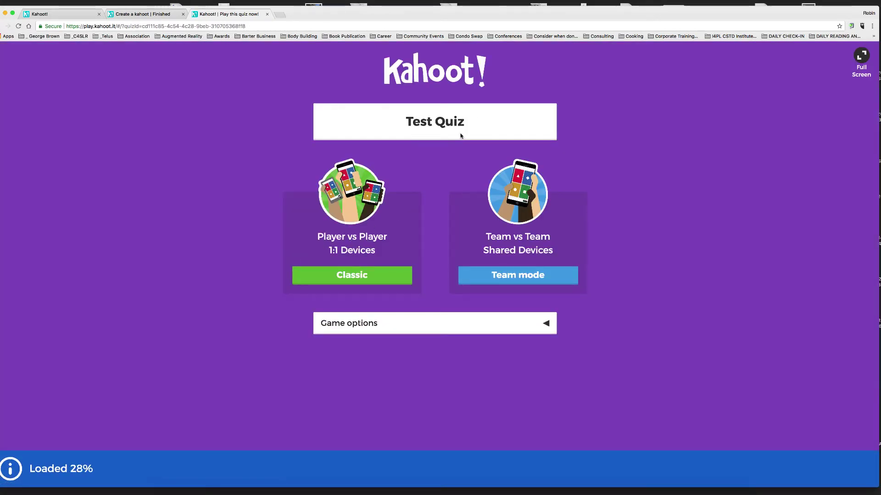
click(354, 274)
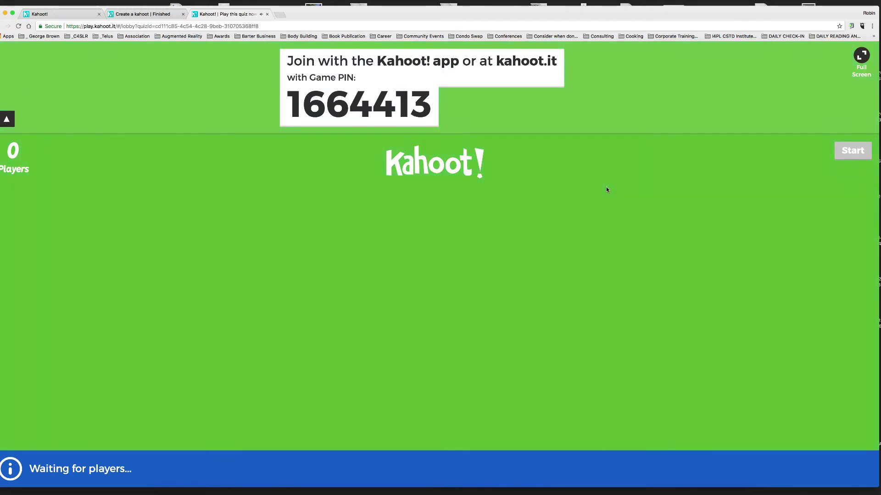
key(XF86AudioLowerVolume)
key(XF86AudioLowerVolume)
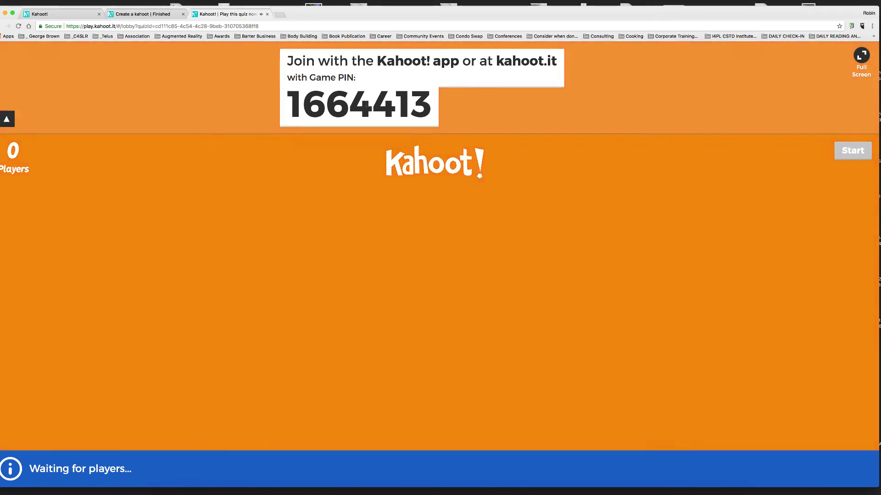
- Copy the game PIN from the lobby and submit it on the kahoot.it join page
drag(289, 106, 429, 105)
key(super+c)
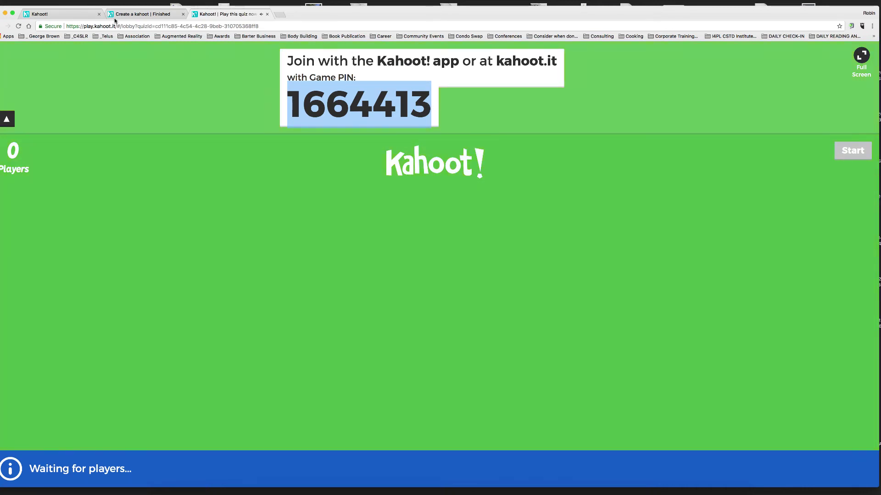
click(63, 15)
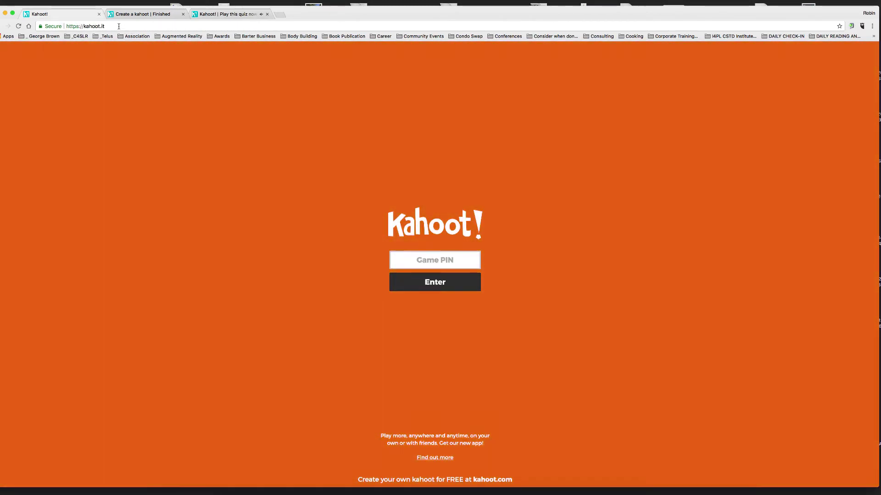
click(428, 260)
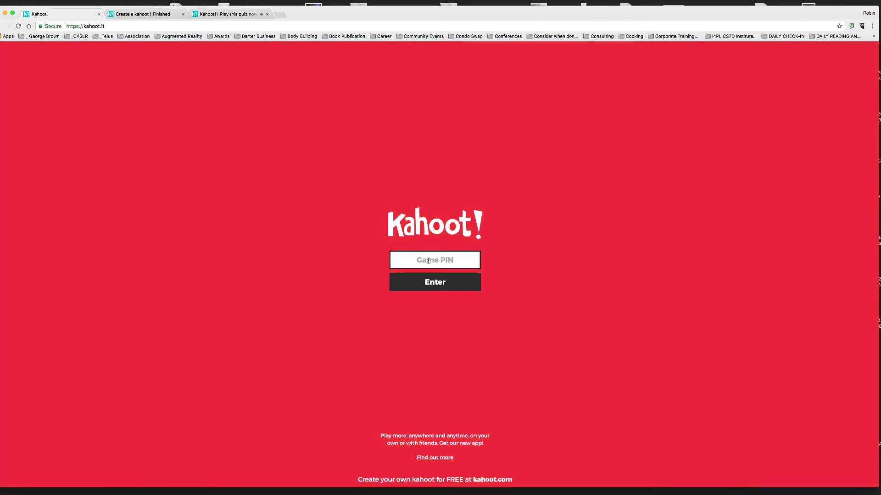
key(super+v)
click(448, 288)
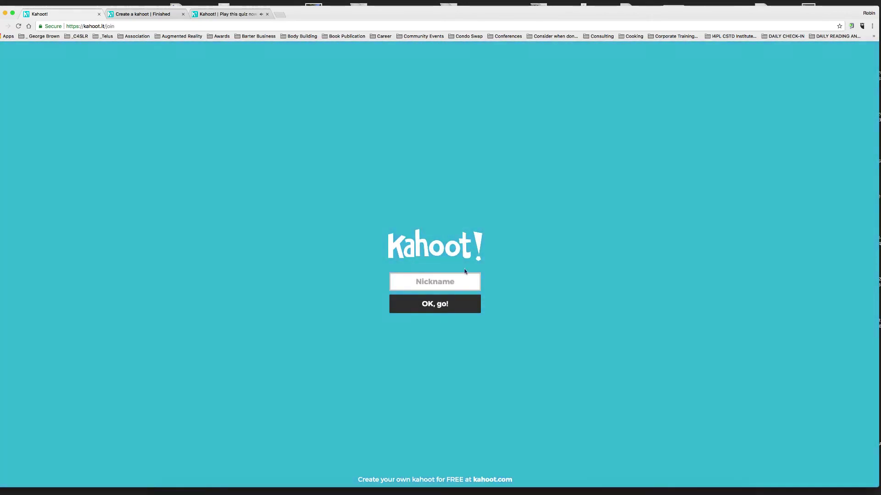
- Enter the player's nickname and join the game
click(417, 282)
text(Robin)
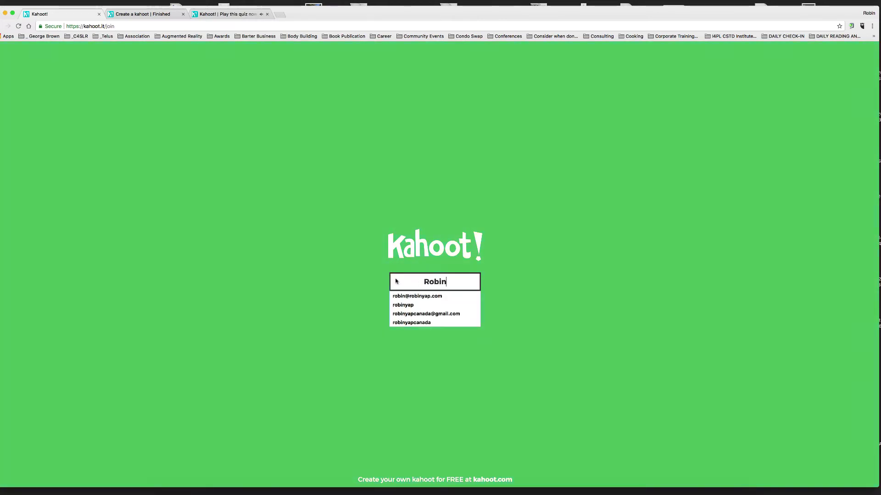
click(367, 277)
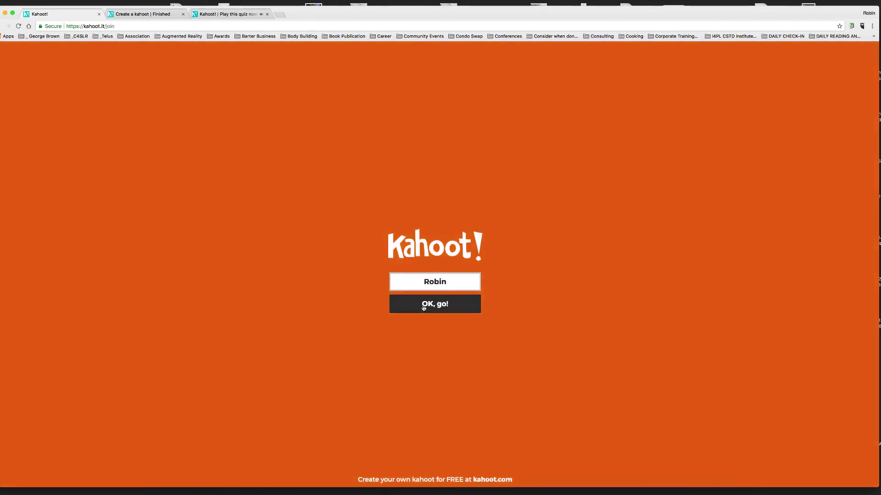
click(424, 308)
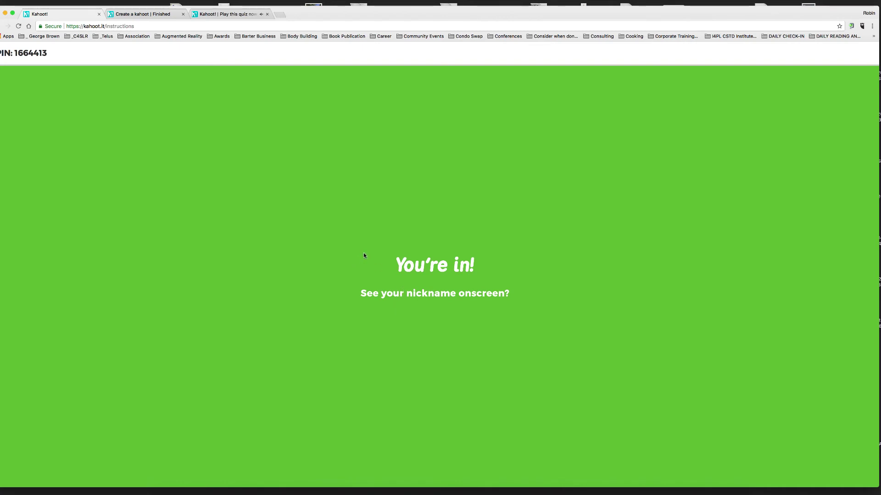
- Return to the host's game lobby and start the quiz for the joined player
click(151, 14)
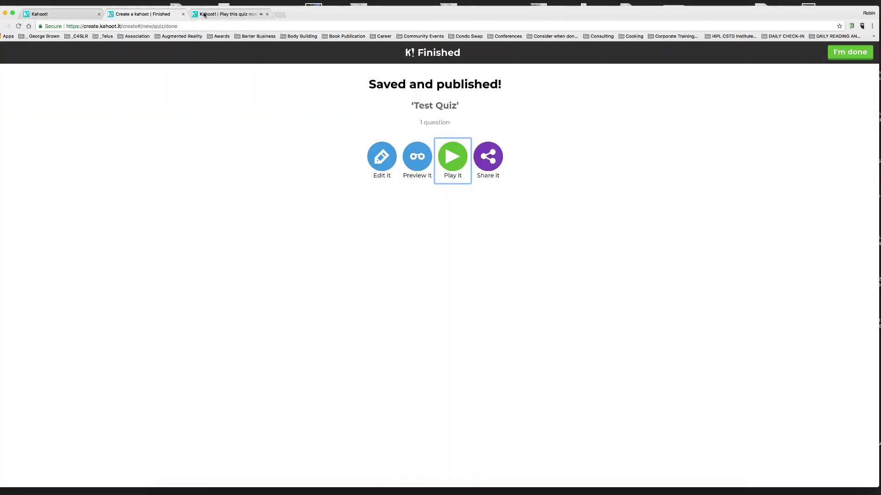
click(220, 14)
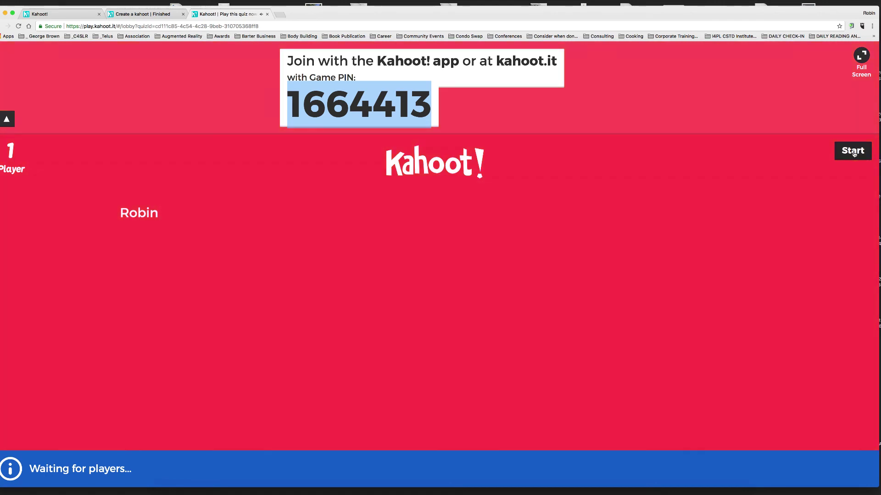
click(854, 152)
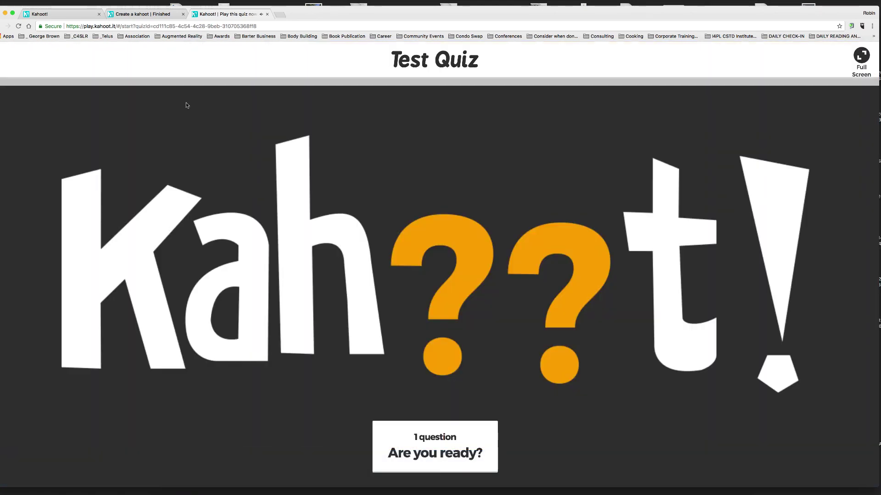
- Try to answer with the blue diamond on the player's page, and advance past the question results on the host's page
click(29, 16)
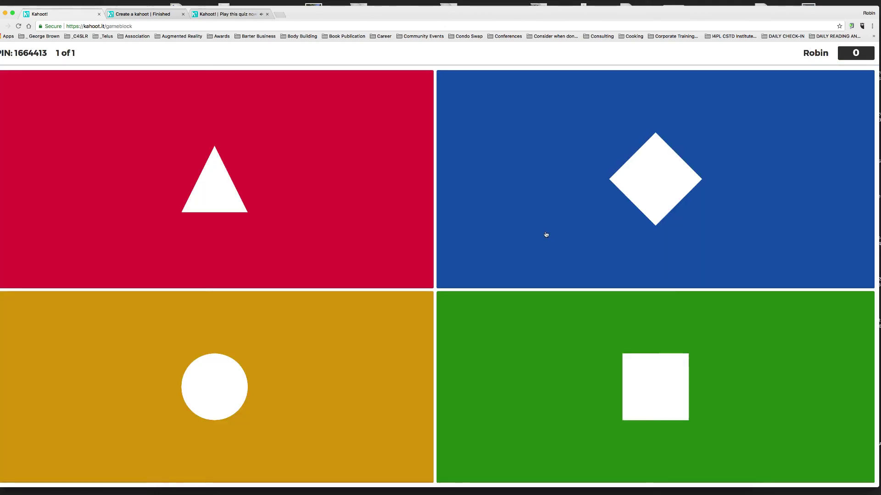
click(667, 189)
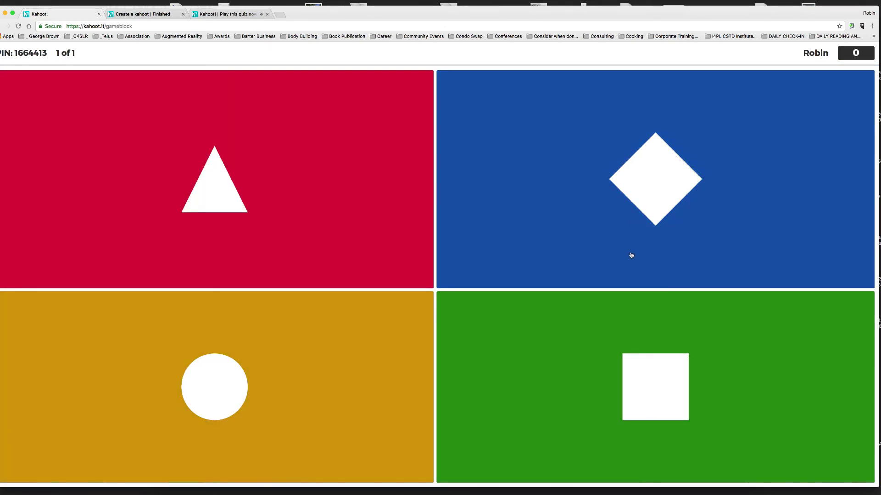
click(242, 14)
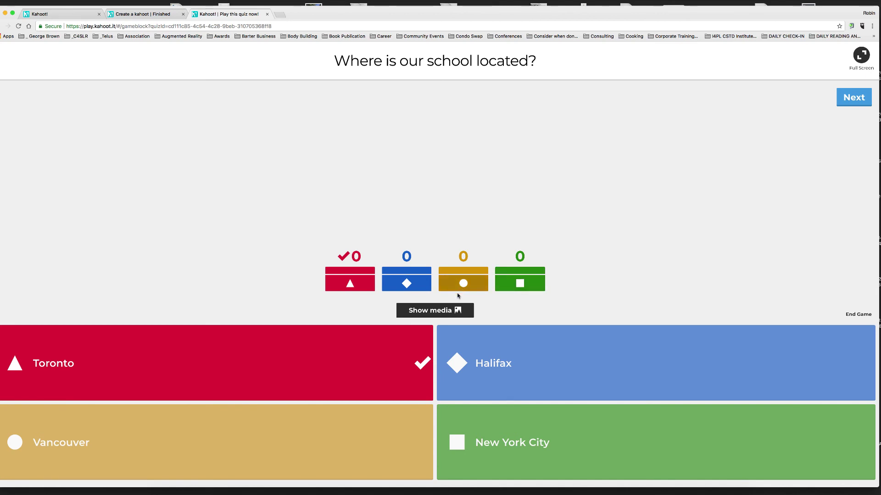
click(853, 98)
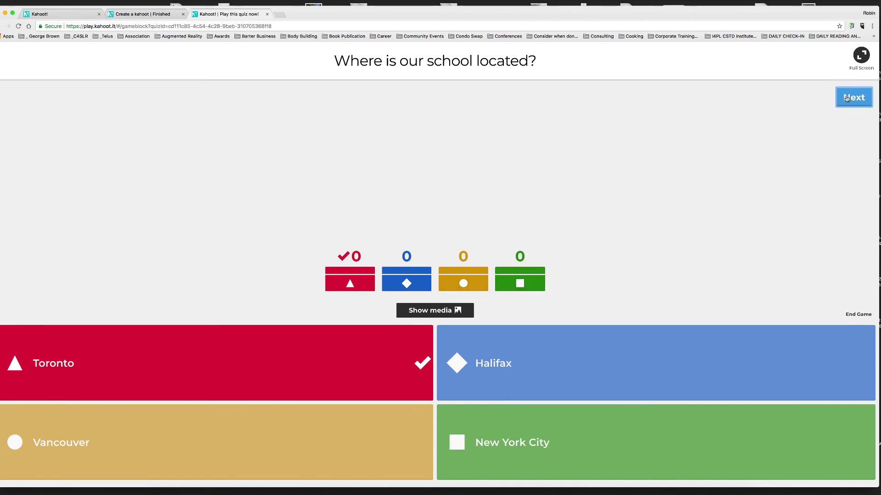